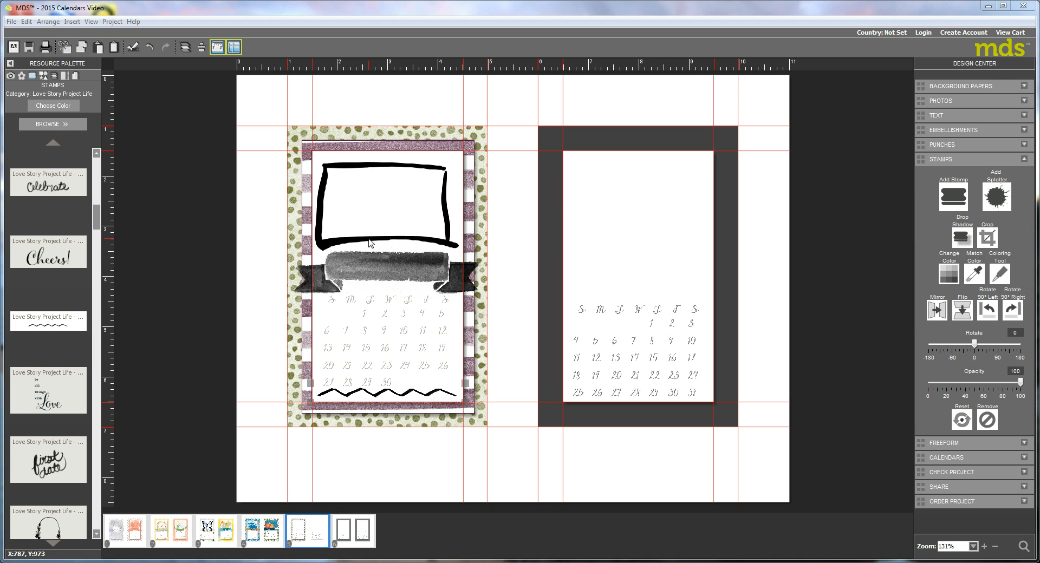
Step: Recolor the ribbon banner stamp on the left calendar page white
left_click(365, 268)
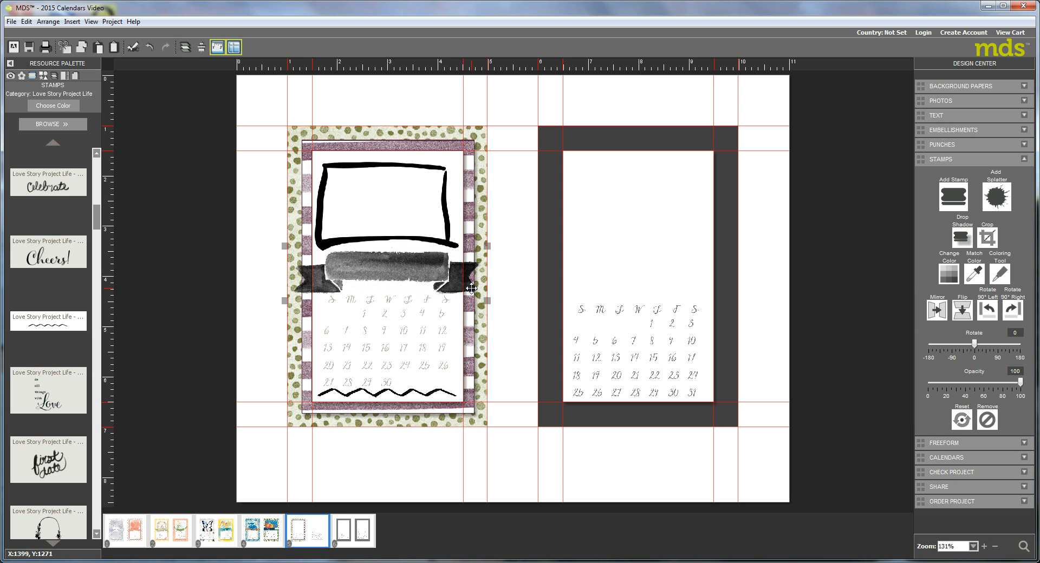
left_click(948, 279)
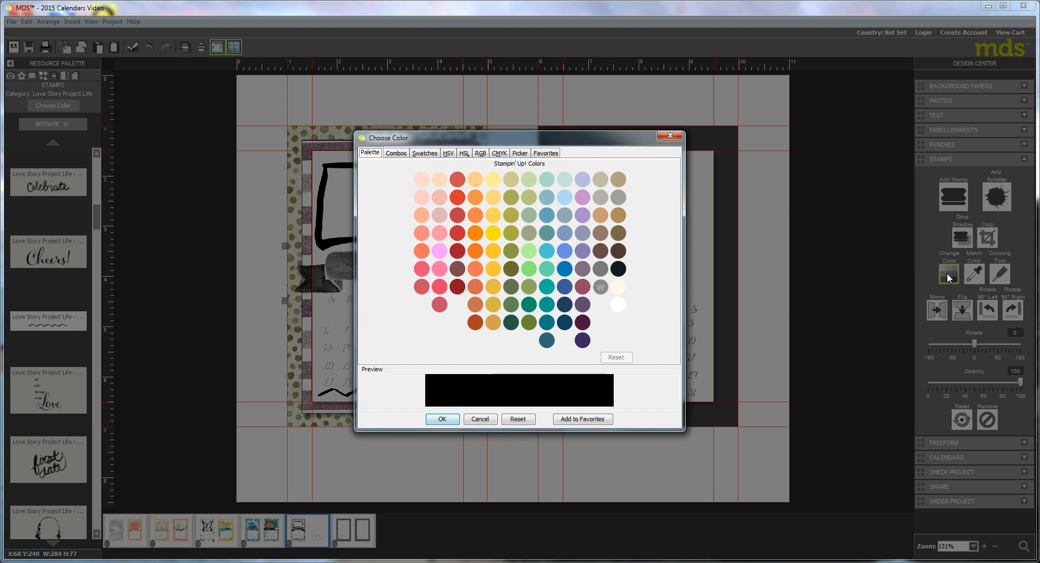
left_click(441, 420)
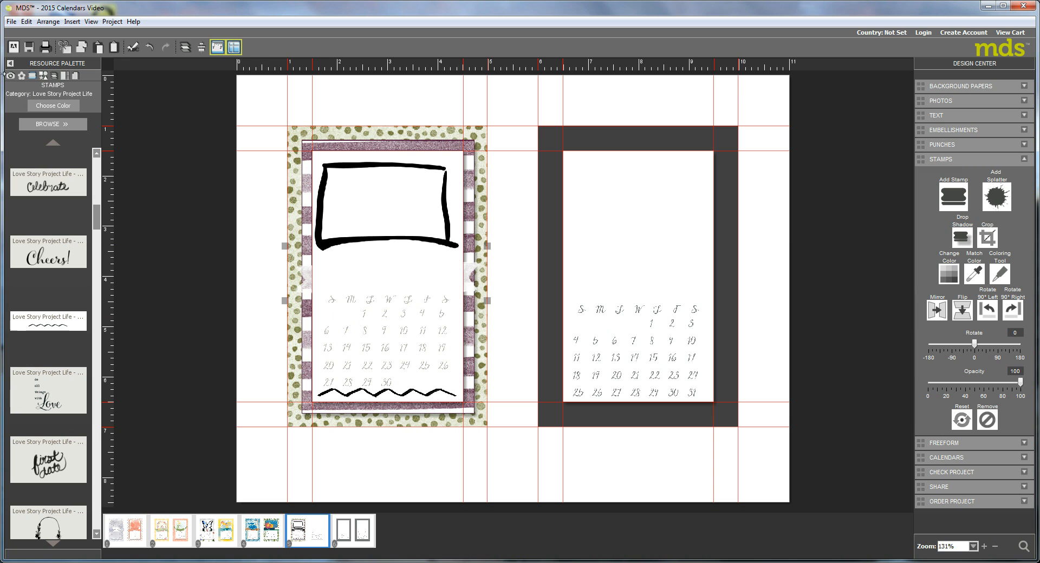
Step: Copy the white banner and paste three duplicates in place on top of it
left_click(25, 22)
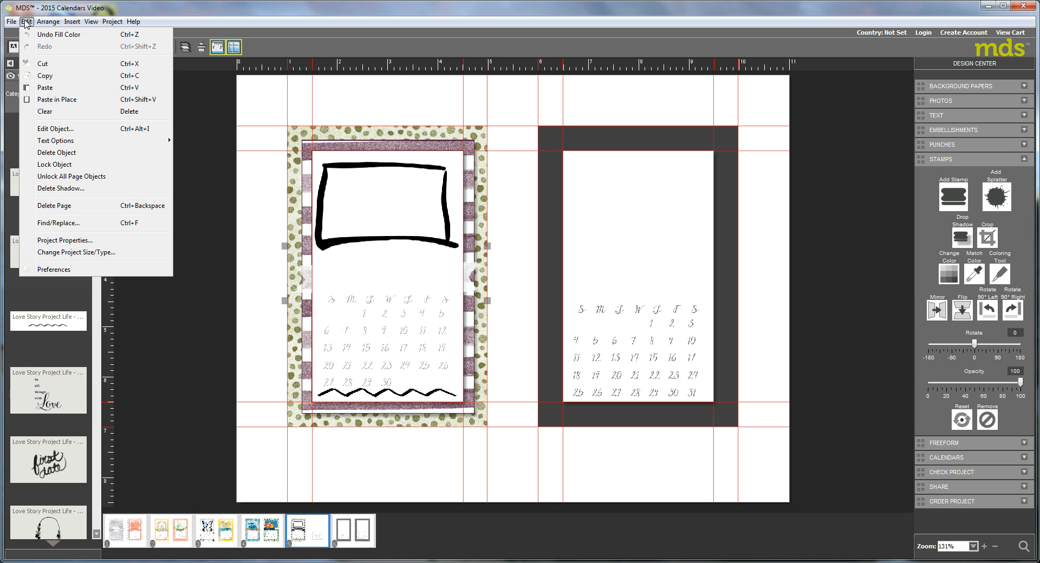
left_click(44, 76)
left_click(24, 22)
left_click(57, 106)
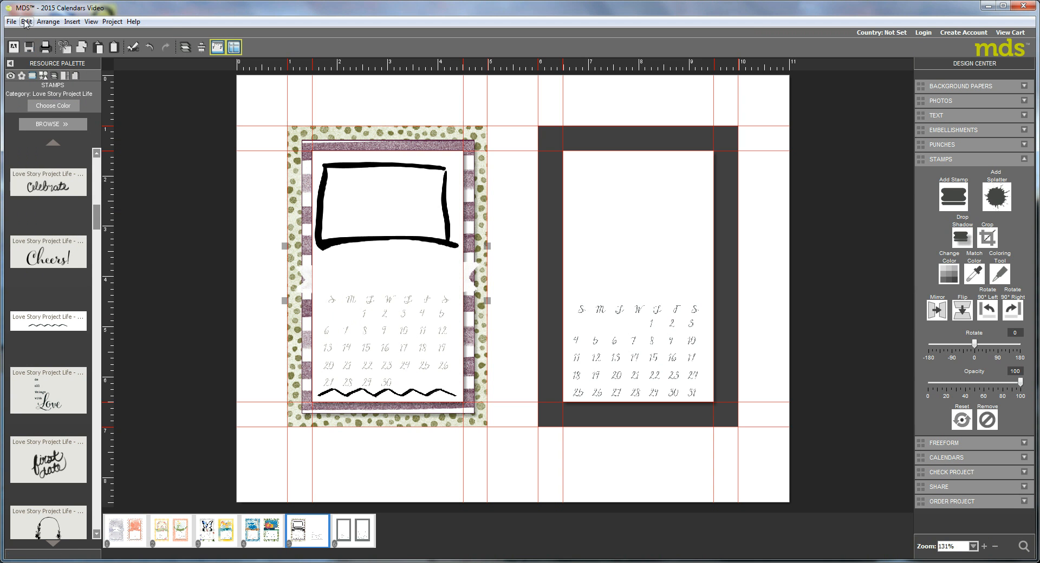
left_click(26, 21)
left_click(54, 101)
left_click(26, 22)
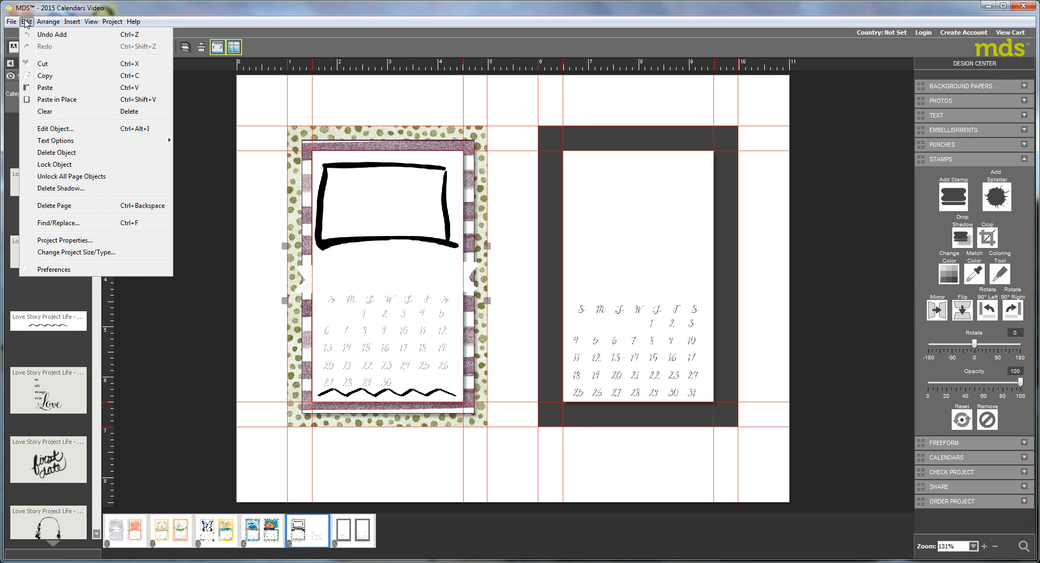
left_click(58, 101)
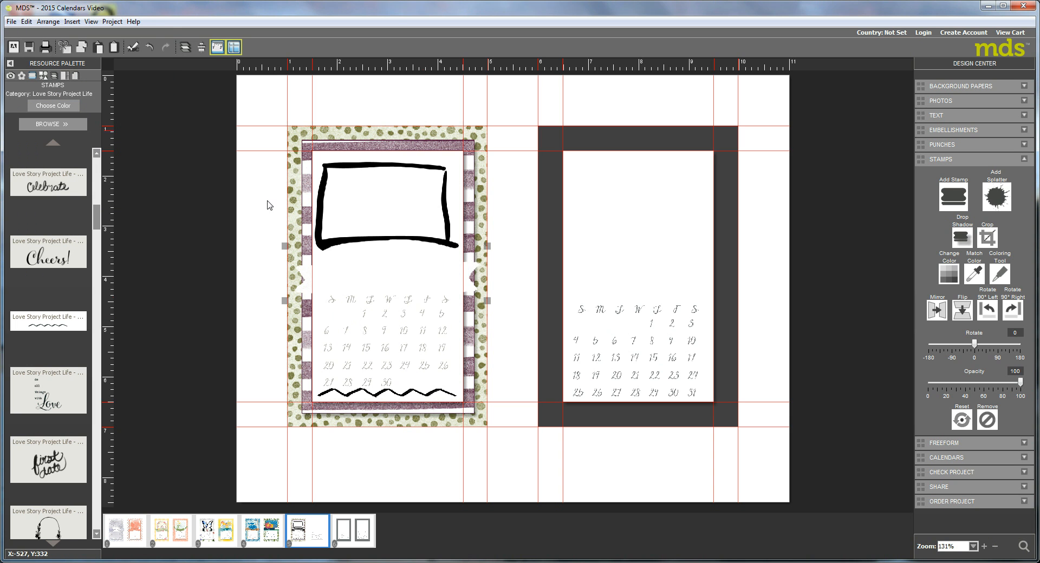
Step: Recolor the topmost banner copy dark plum purple
left_click(953, 274)
left_click(581, 323)
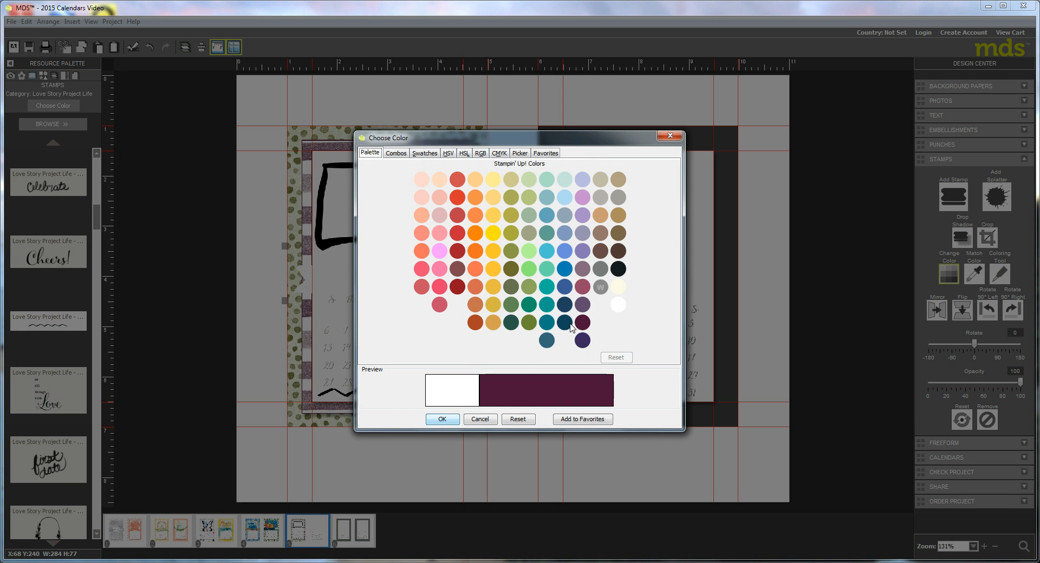
left_click(442, 419)
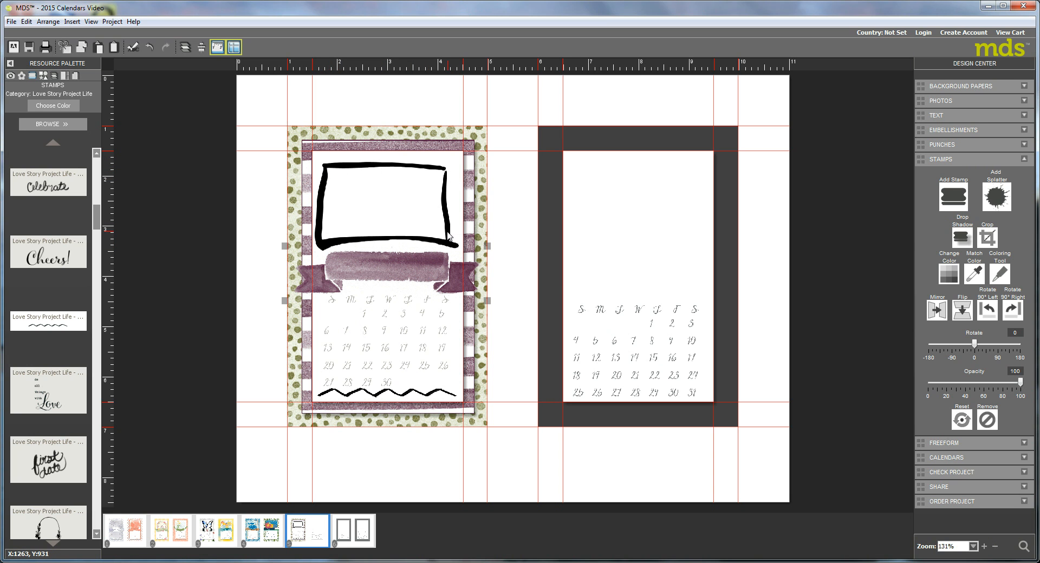
Step: Recolor the hand-drawn rectangular frame stamp above the banner pale aqua
left_click(416, 207)
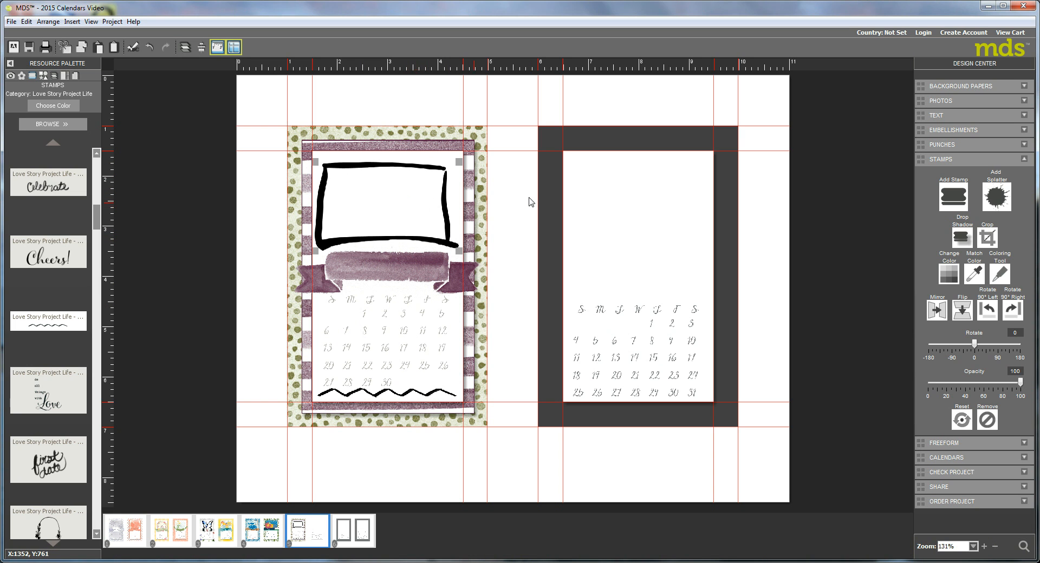
left_click(949, 273)
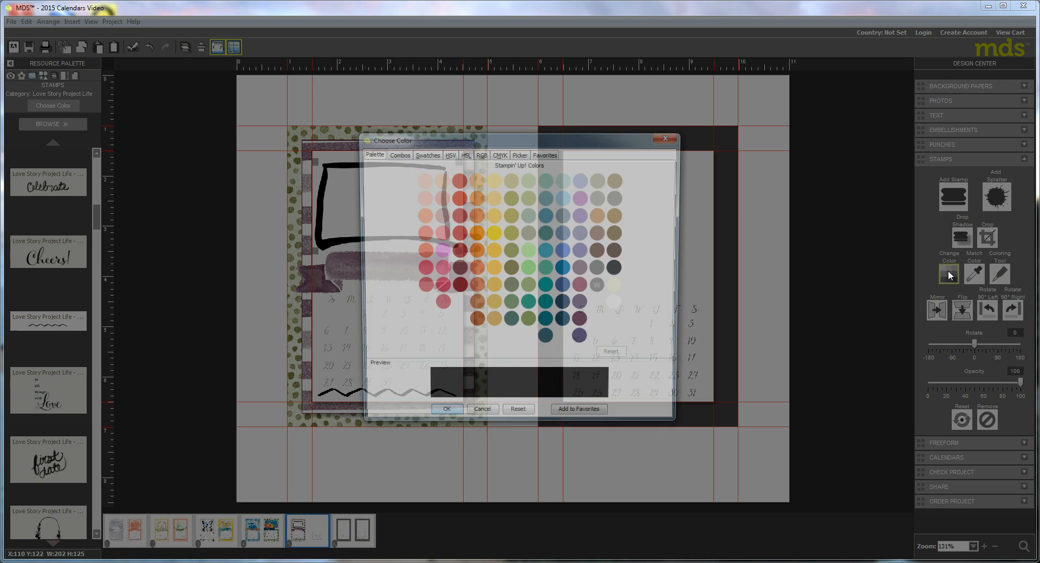
left_click(566, 180)
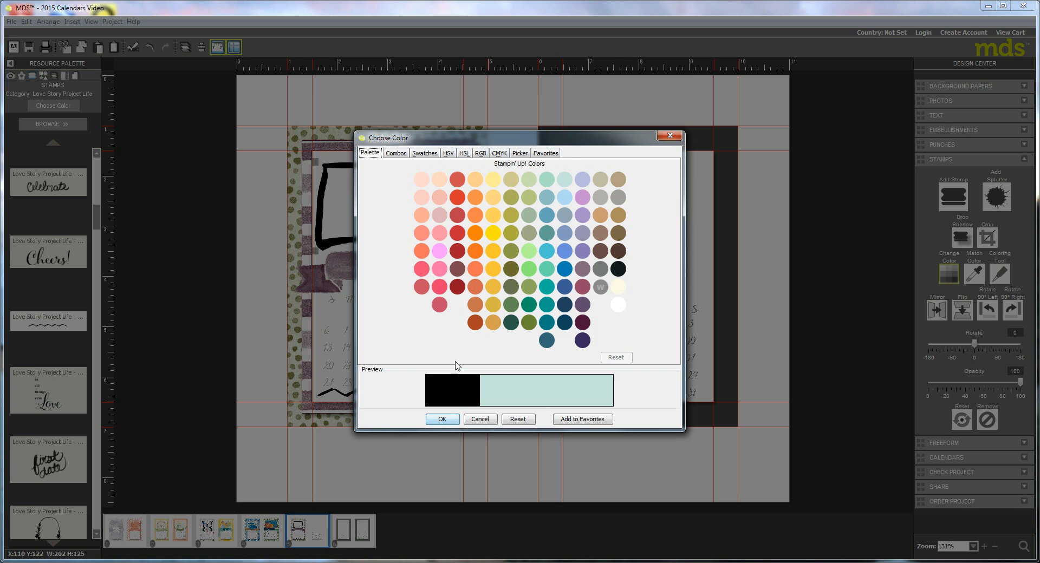
left_click(440, 420)
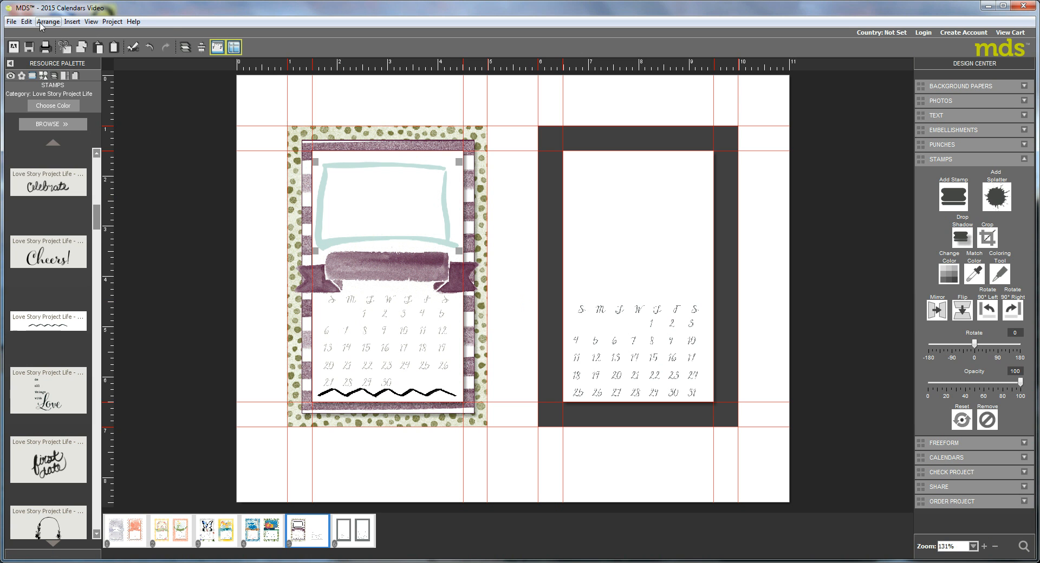
Step: Duplicate the aqua frame in place and set the copy's opacity to 60
left_click(27, 22)
left_click(43, 75)
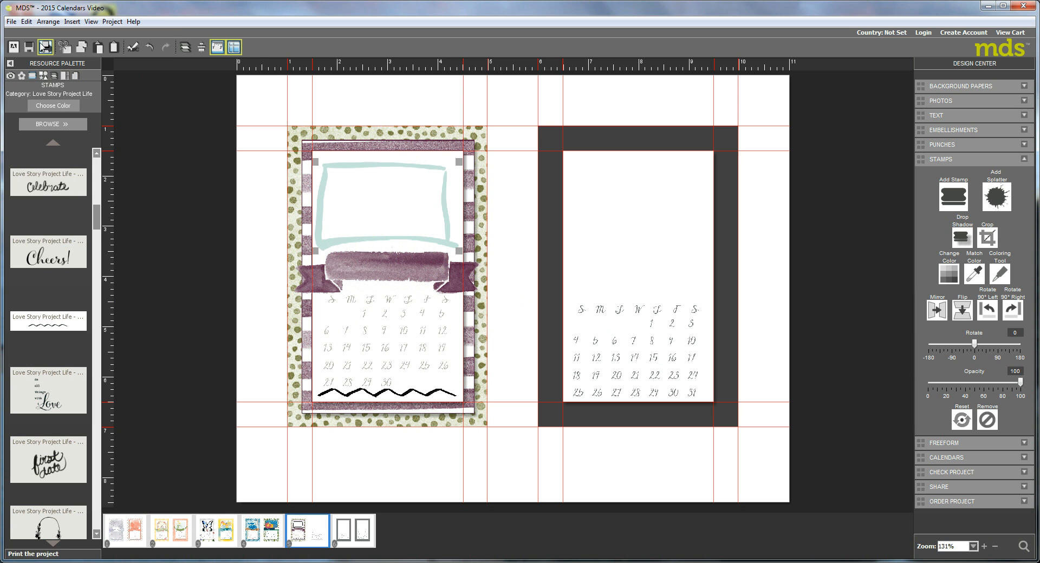
left_click(26, 22)
left_click(55, 100)
left_click_drag(1021, 384, 985, 384)
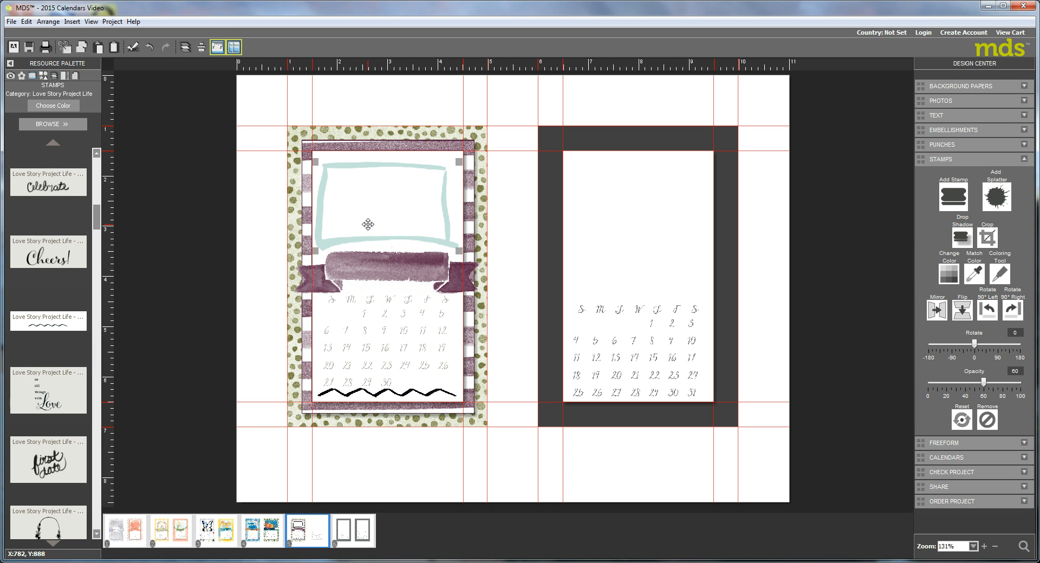
Step: Offset the translucent frame copy slightly right and down from the original, and deselect it
key("Right")
key("Right")
key("Right")
key("Right")
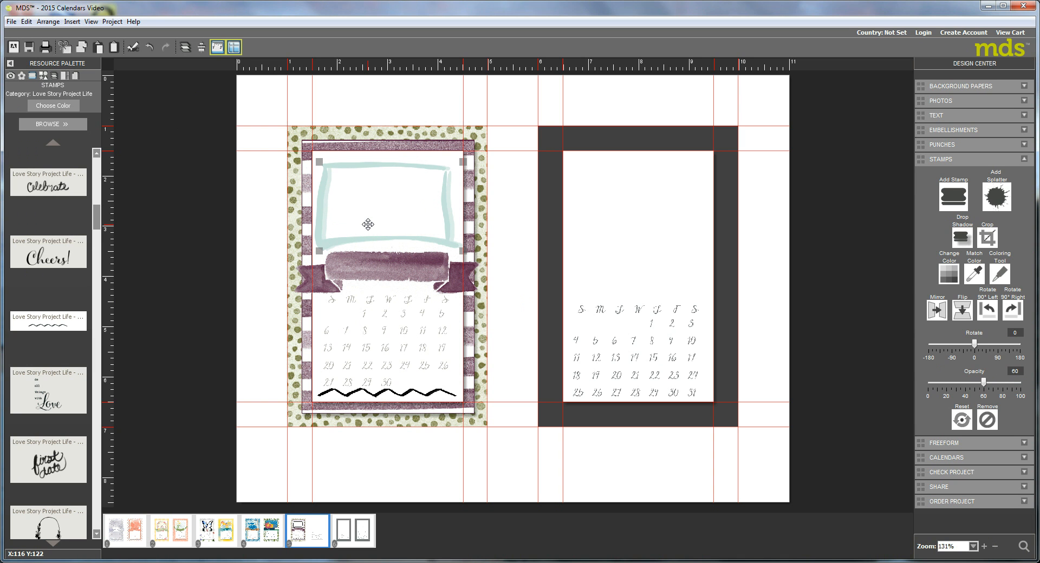
key("Down")
key("Down")
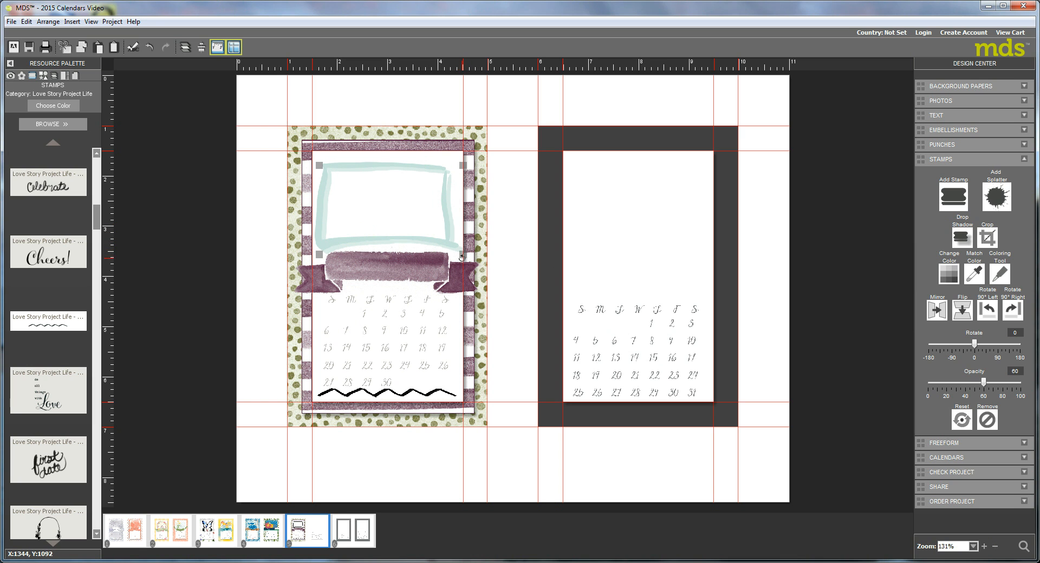
left_click(506, 254)
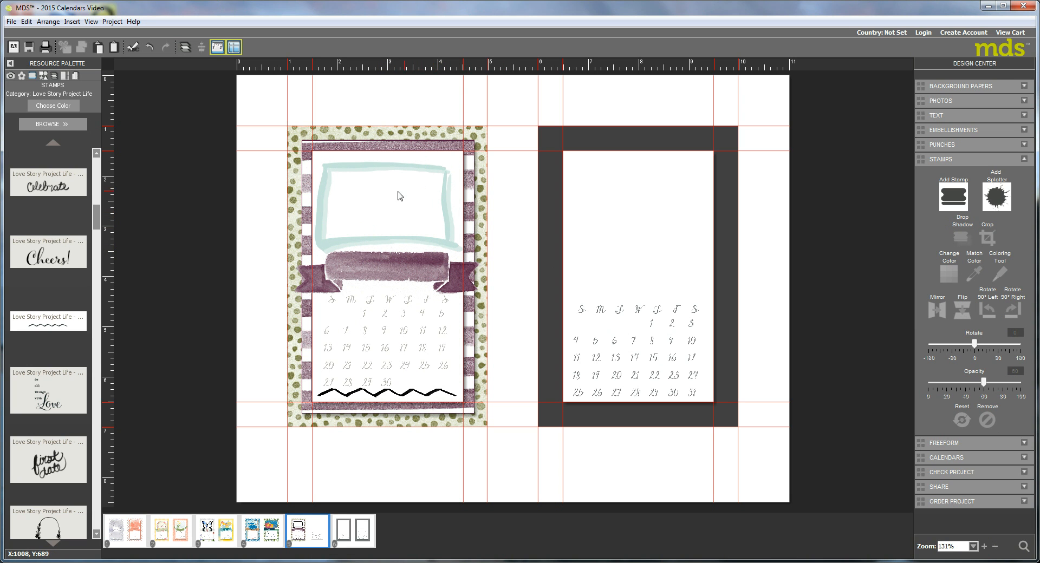
Step: Recolor the wavy line stamp below the calendar dates pale aqua to match the frame
left_click(398, 397)
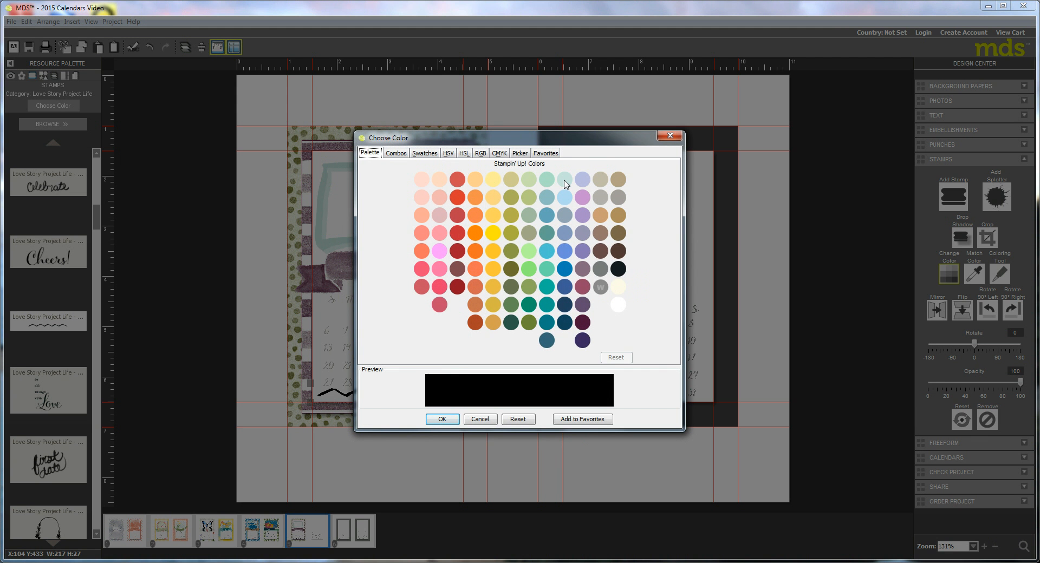
left_click(565, 179)
left_click(442, 419)
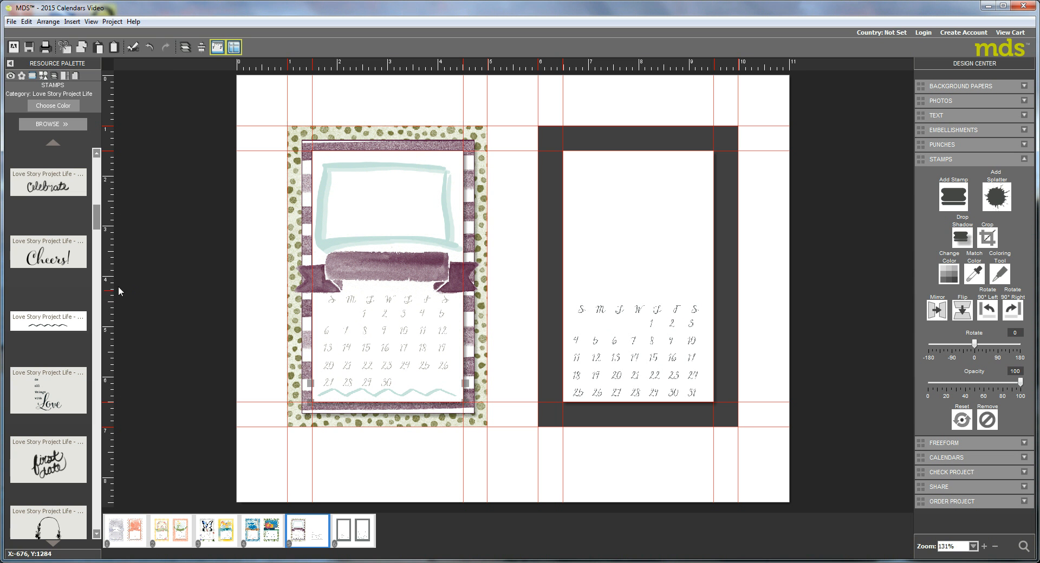
Step: Layer a copy of the wavy line at 60 opacity slightly below the original
left_click(26, 24)
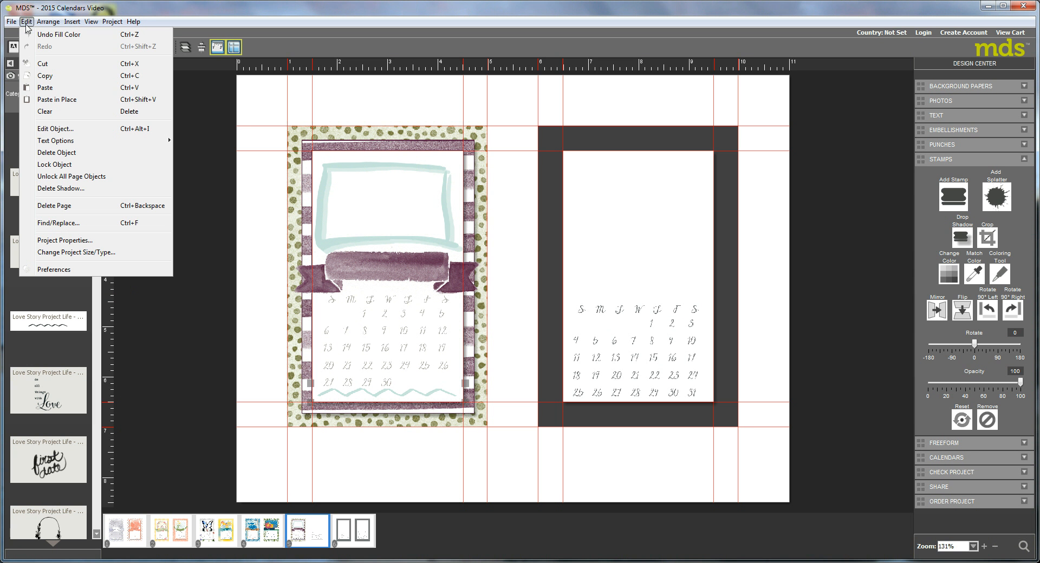
left_click(44, 75)
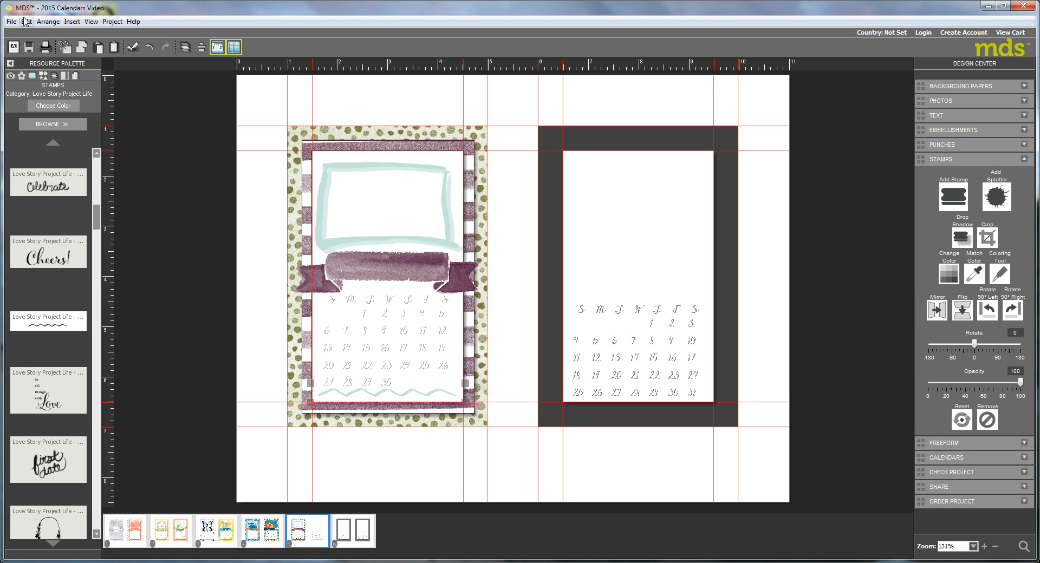
left_click(26, 21)
left_click(48, 100)
left_click_drag(1021, 385, 985, 388)
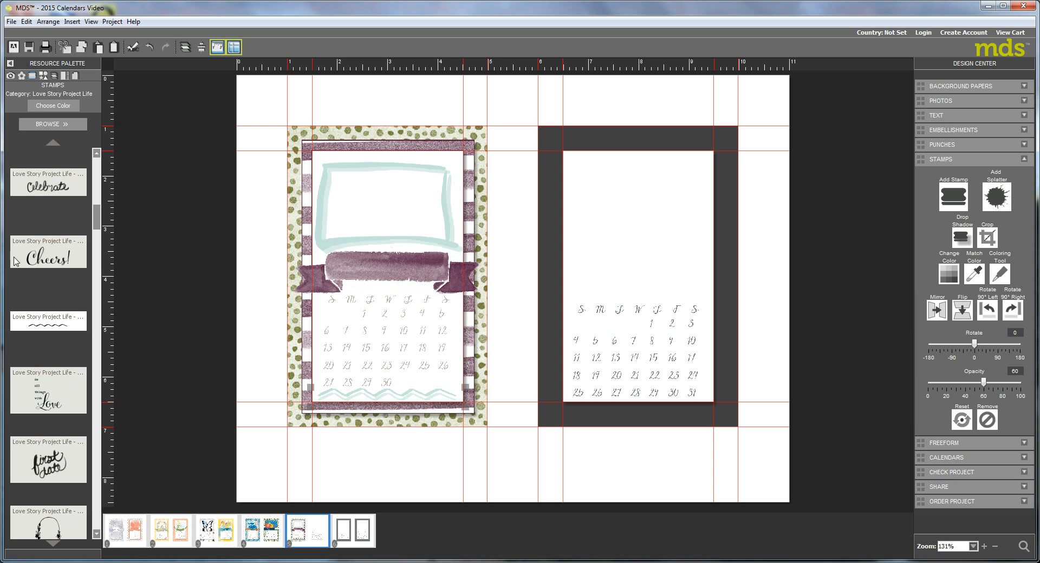
Step: Add the round flower stamp over the aqua frame's upper left area, enlarged to about 114 wide by 108 high
left_click(97, 523)
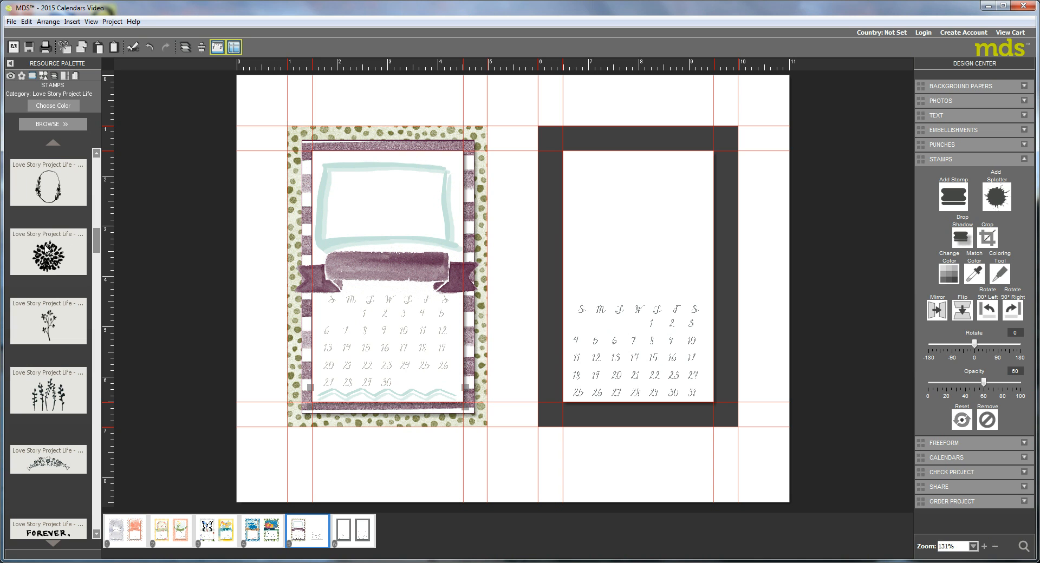
left_click_drag(48, 259, 417, 148)
left_click(616, 305)
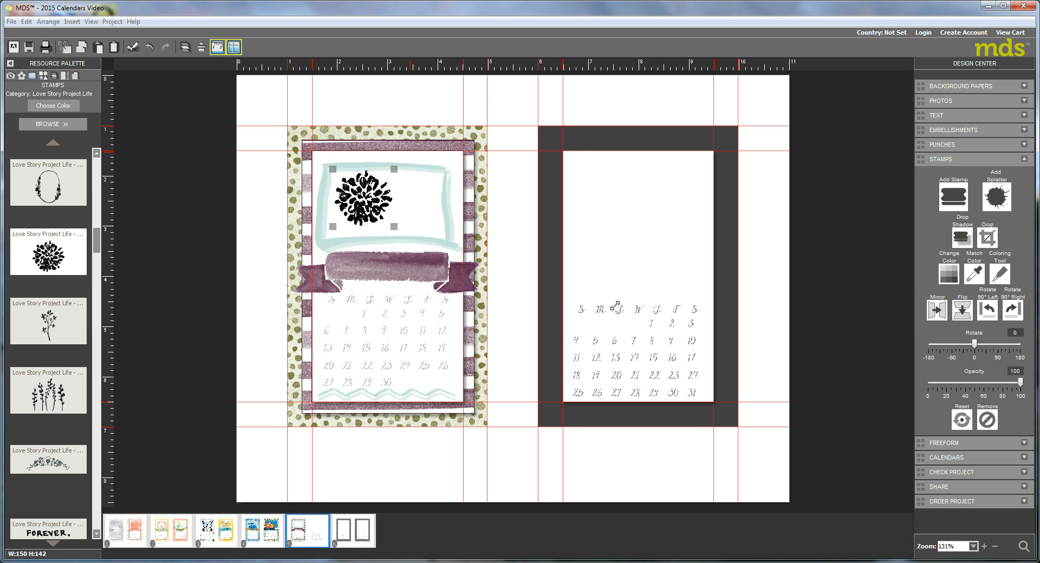
left_click_drag(364, 193, 360, 193)
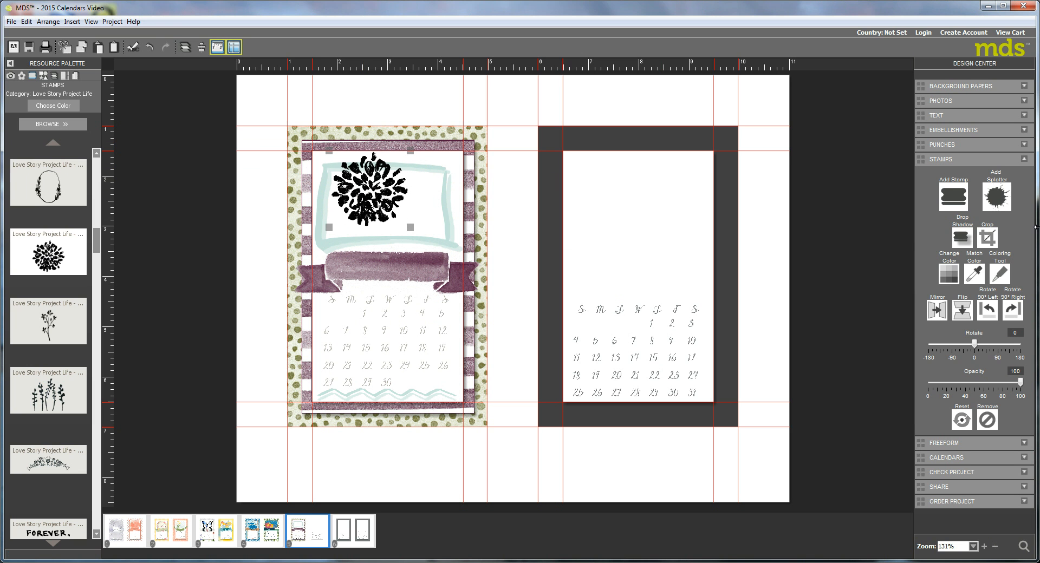
Step: Recolor the flower stamp the same dark plum purple as the banner
left_click(949, 274)
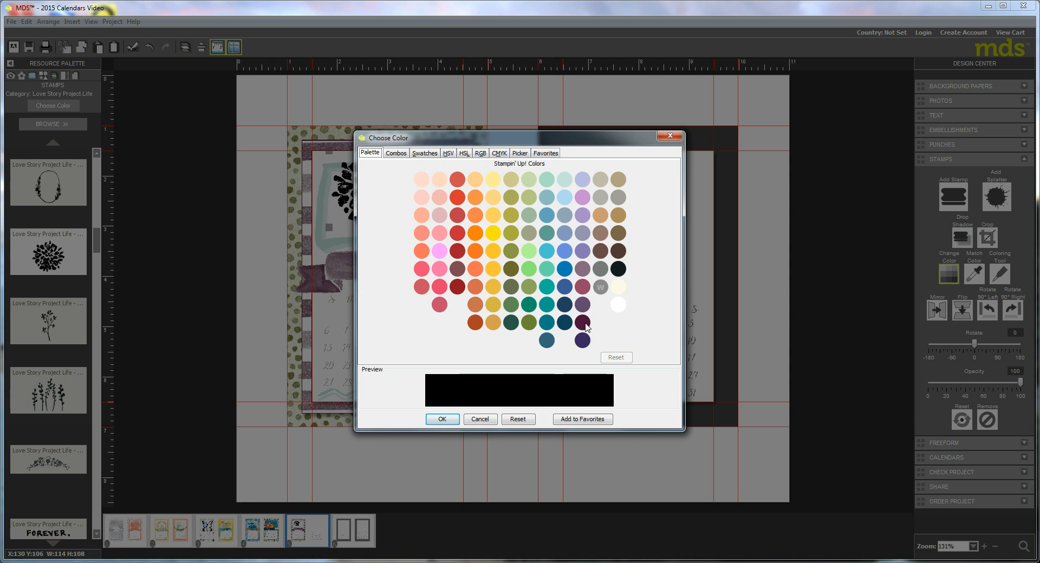
left_click(583, 324)
left_click(442, 419)
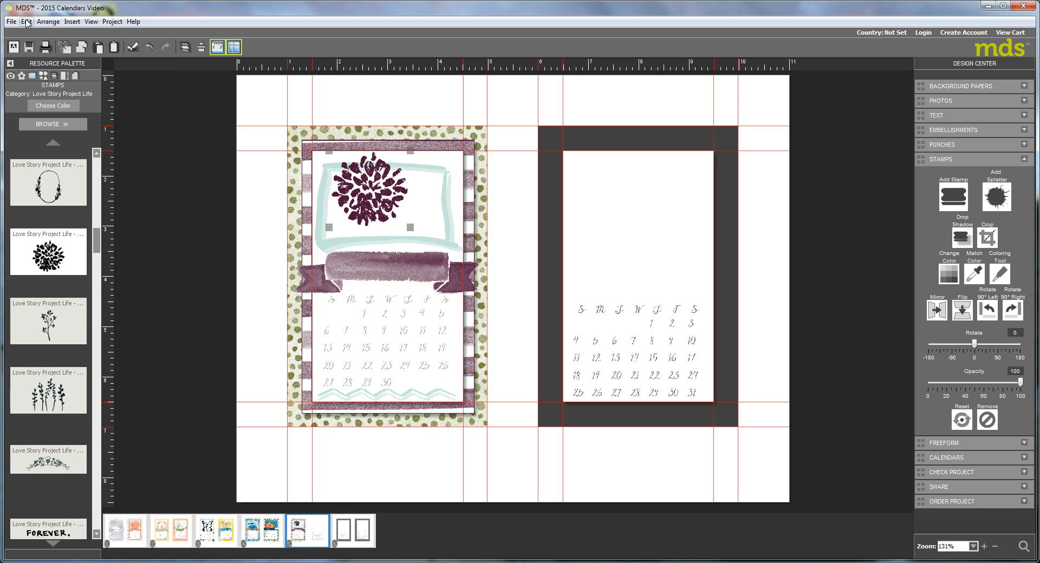
Step: Duplicate the flower in place and recolor the copy a lighter, dusty purple
left_click(26, 21)
left_click(45, 76)
left_click(27, 21)
left_click(58, 100)
left_click(949, 274)
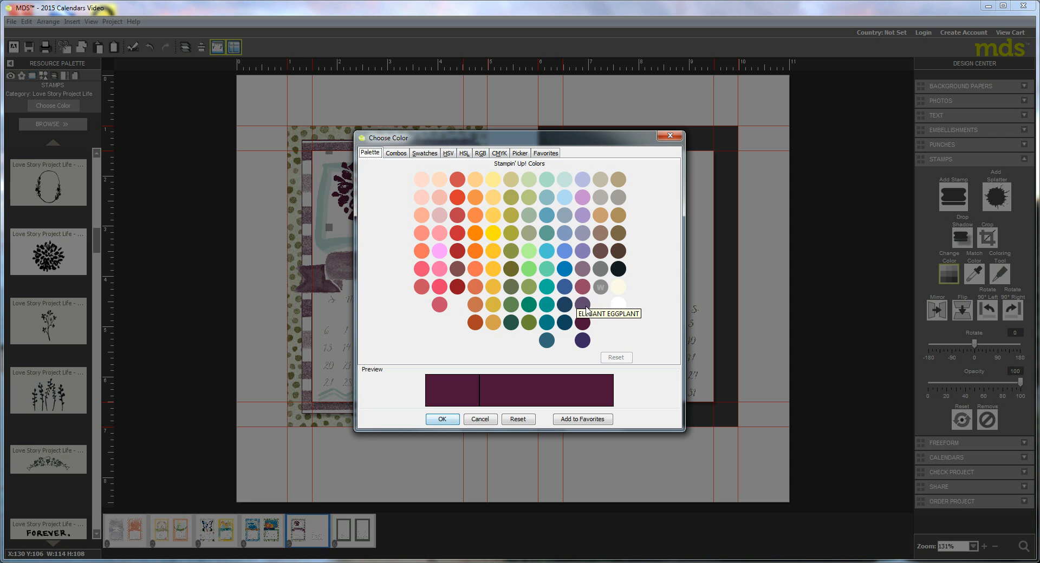
left_click(583, 269)
left_click(442, 419)
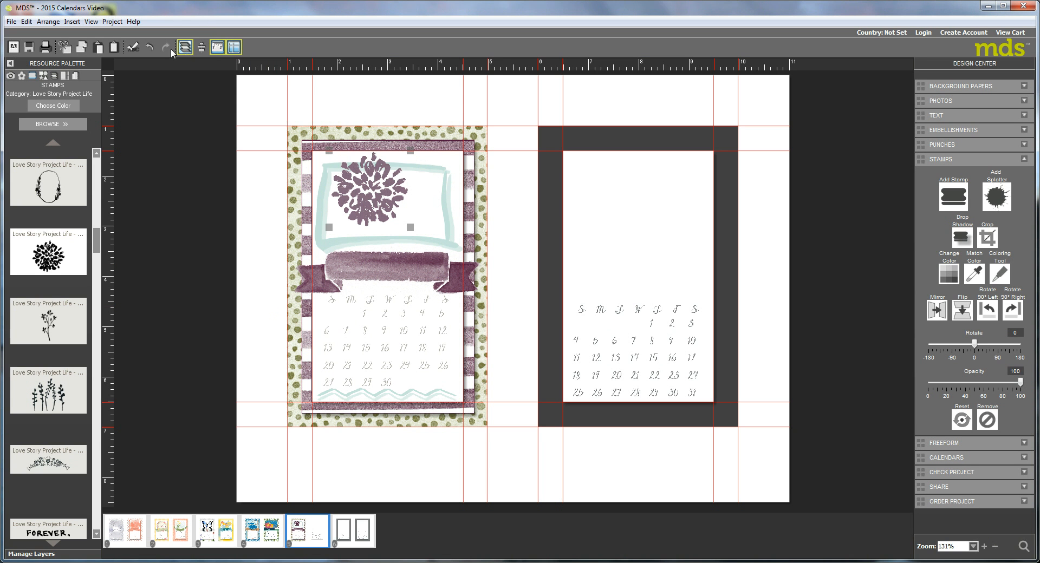
Step: Send the lighter flower copy backward behind the dark one and nudge it up and right to X 133, Y 101
left_click(186, 48)
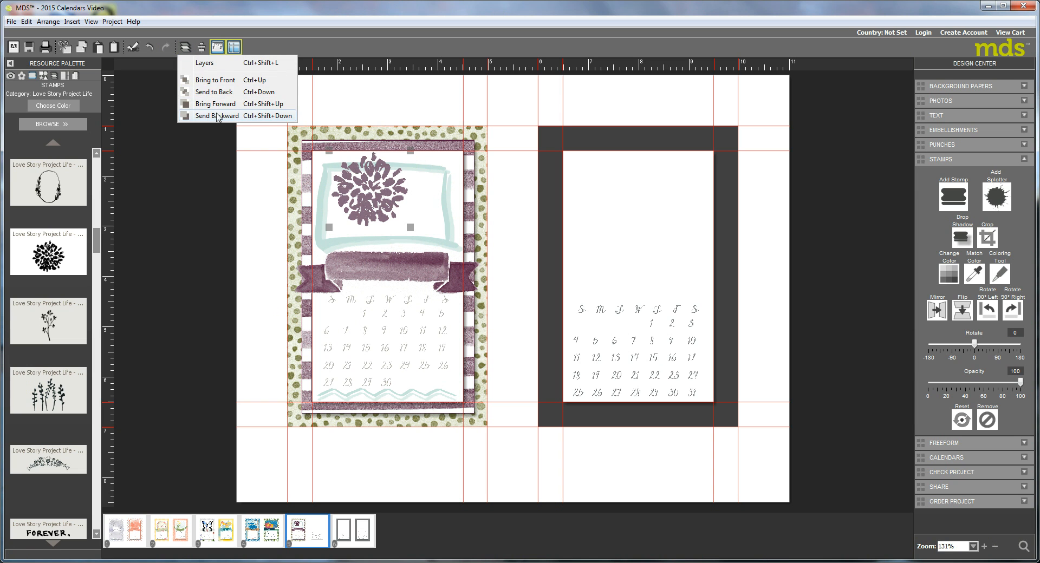
left_click(216, 116)
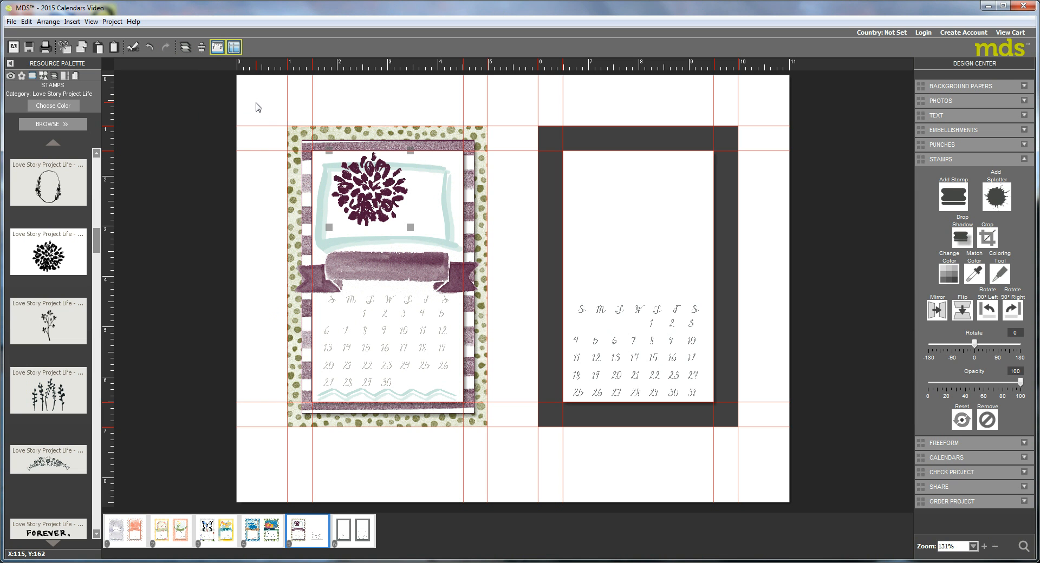
key("Up")
key("Up")
key("Up")
key("Up")
key("Up")
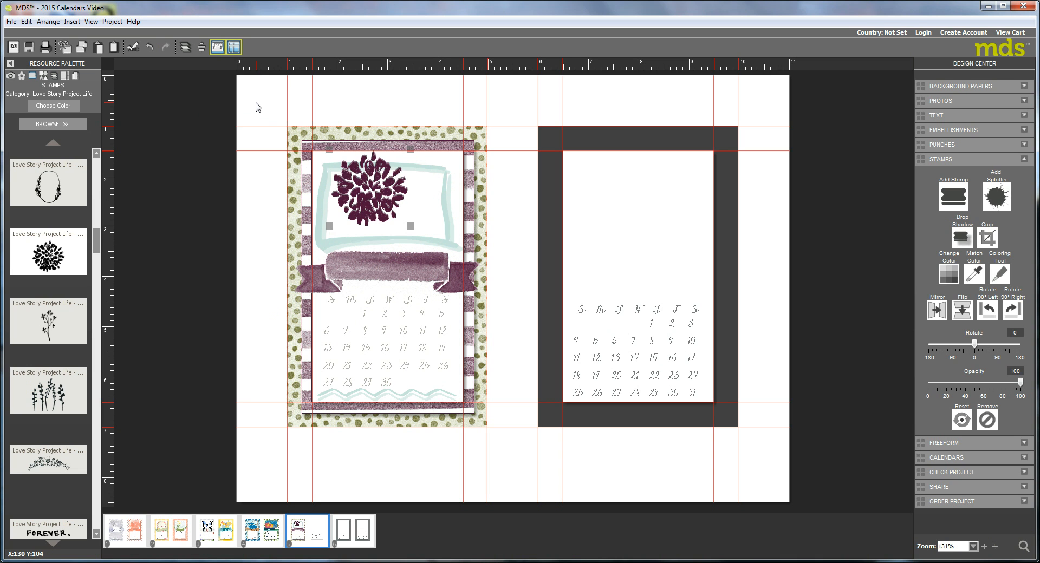
key("Right")
key("Right")
key("Right")
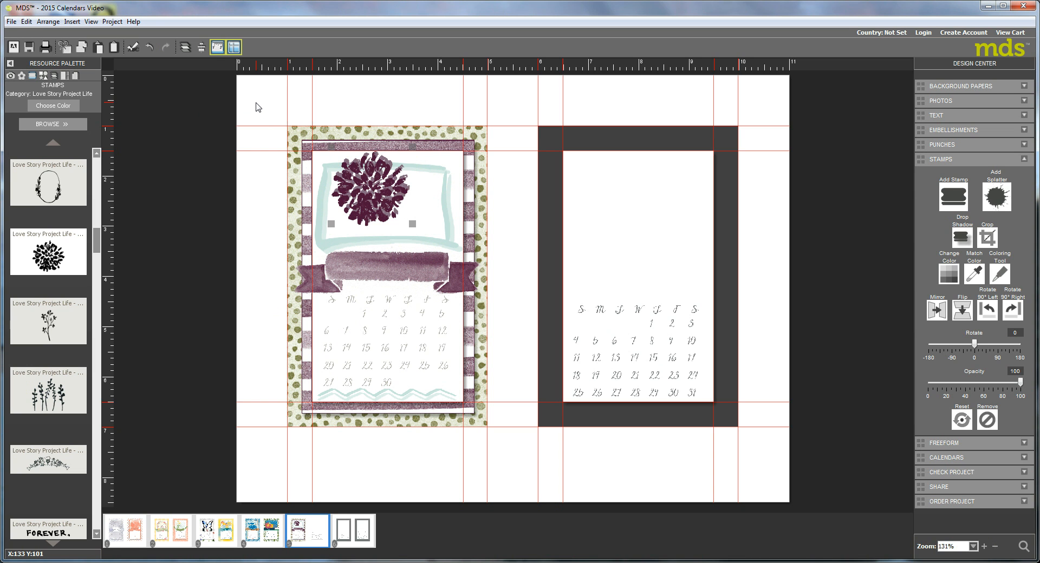
Step: Copy the lighter purple flower and paste a duplicate in place on top
left_click(29, 21)
left_click(46, 76)
left_click(28, 22)
left_click(57, 100)
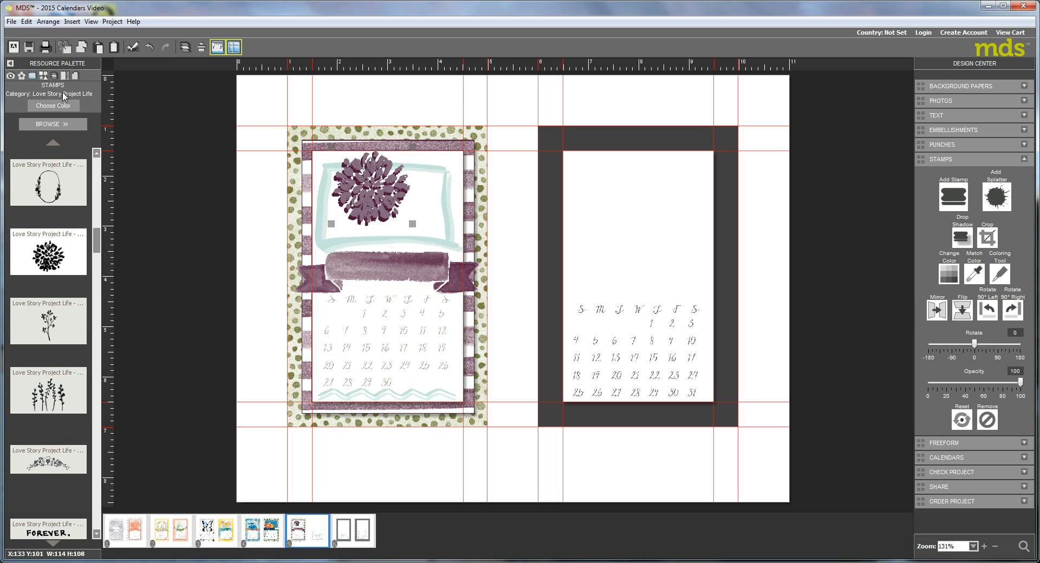
Step: Set the pasted flower copy's opacity to 62 and place it behind both other flowers, shifted slightly left
left_click_drag(1020, 383, 985, 383)
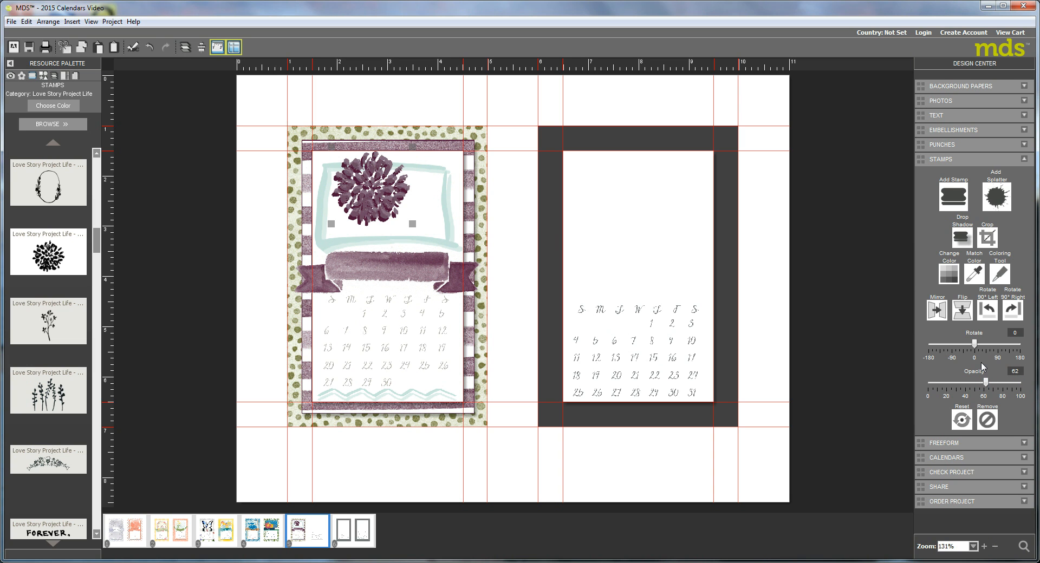
left_click(185, 48)
left_click(209, 116)
left_click(185, 47)
left_click(209, 116)
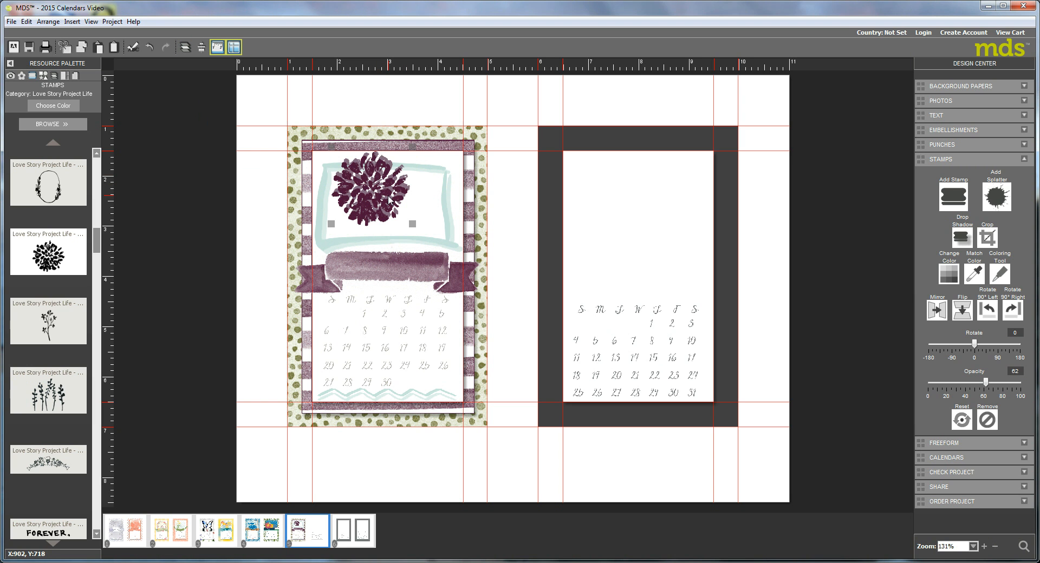
key("Left")
key("Left")
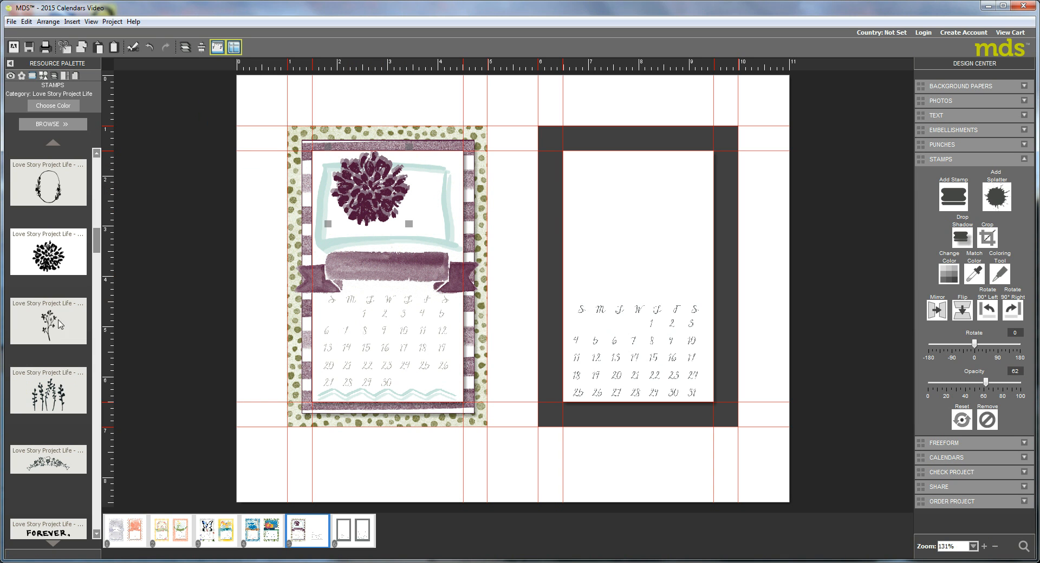
Step: Add the leafy branch stamp beside the purple flower at X 196, Y 144, sized 113 by 46
left_click(96, 162)
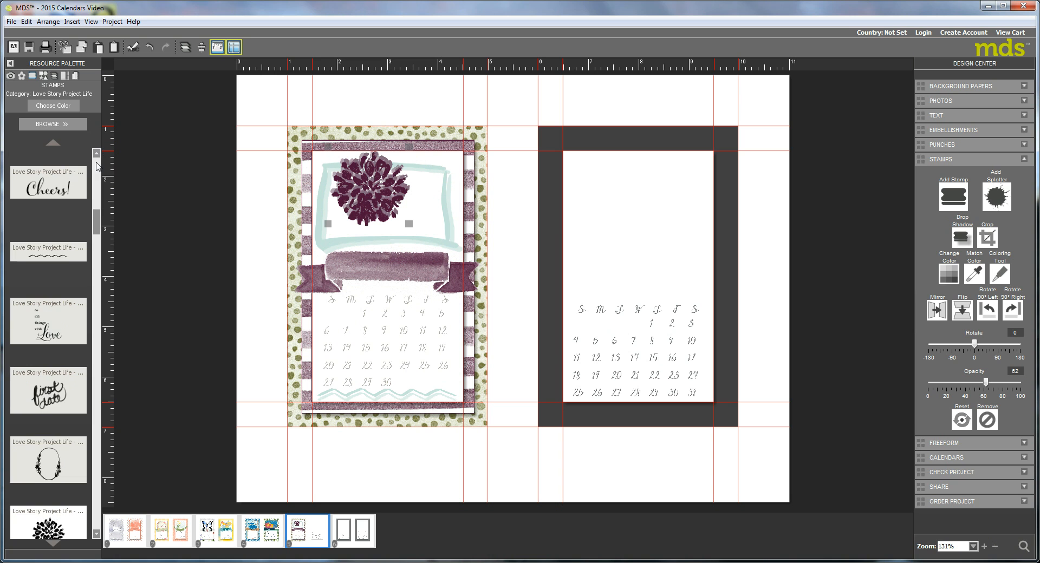
left_click(96, 163)
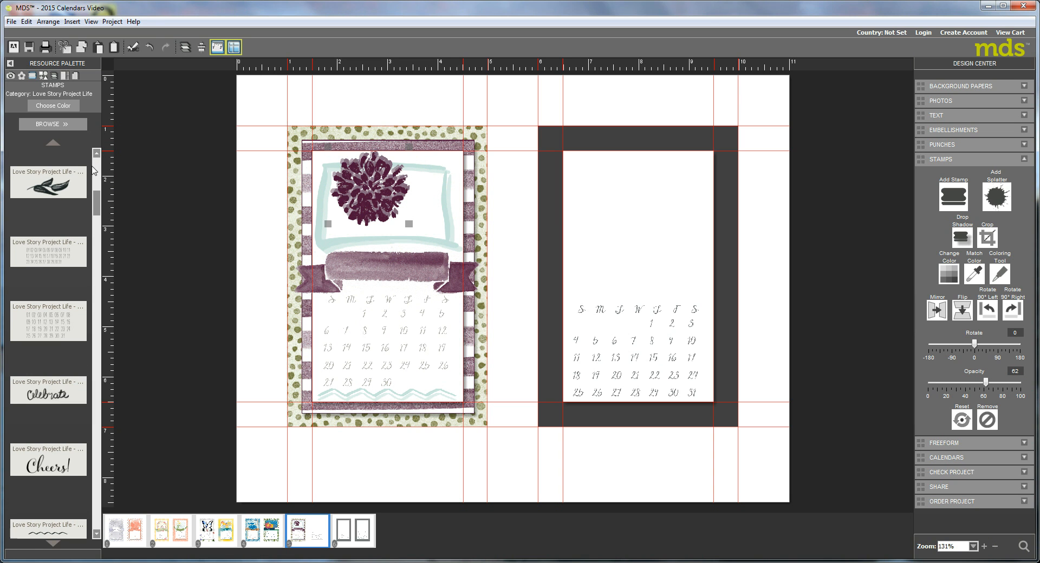
left_click_drag(61, 187, 468, 198)
left_click_drag(411, 214, 428, 206)
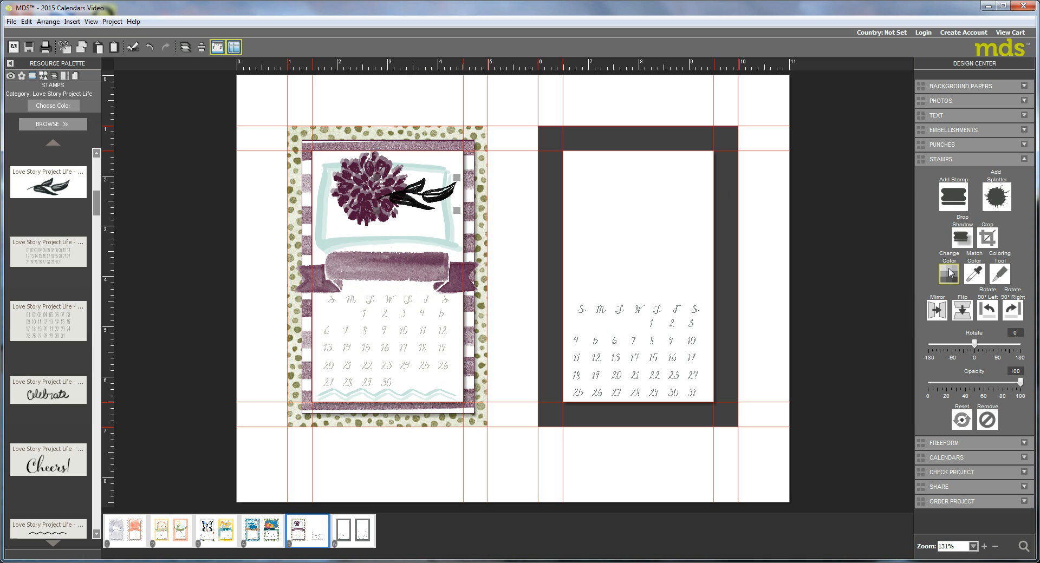
Step: Recolor the leafy branch olive green and move its layer below all three flower layers
left_click(948, 268)
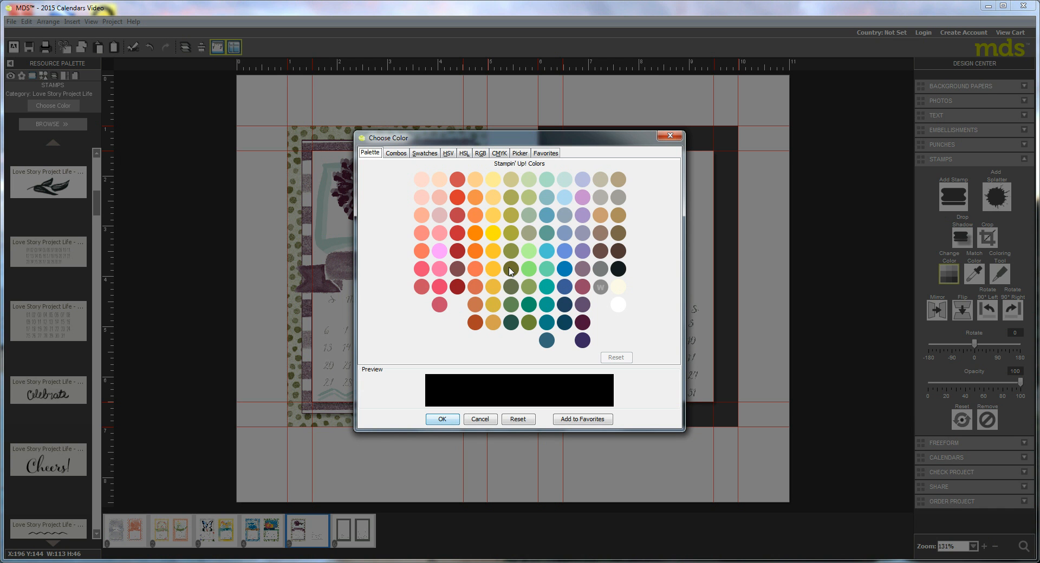
left_click(510, 270)
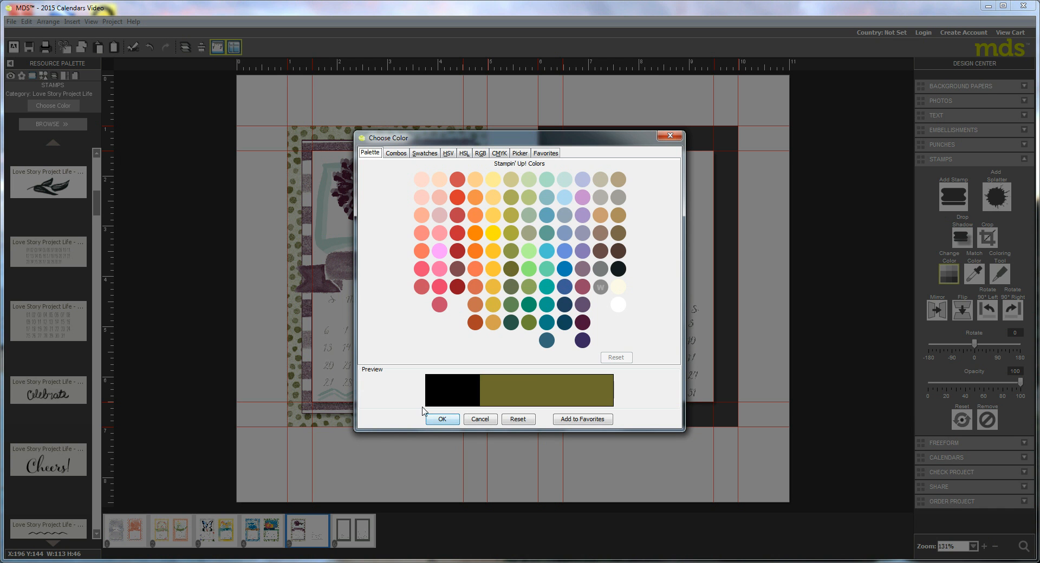
left_click(442, 420)
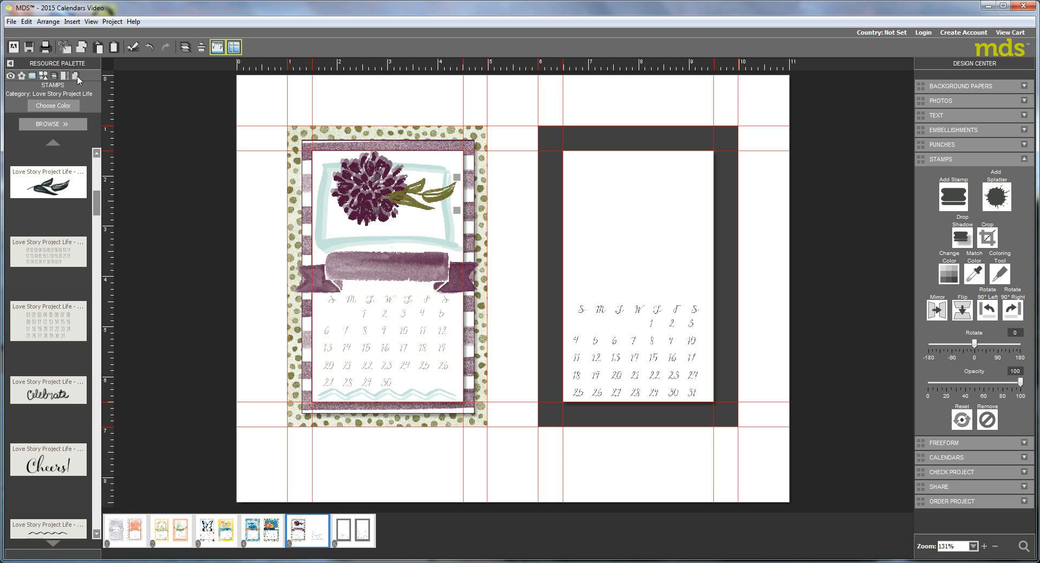
left_click(52, 76)
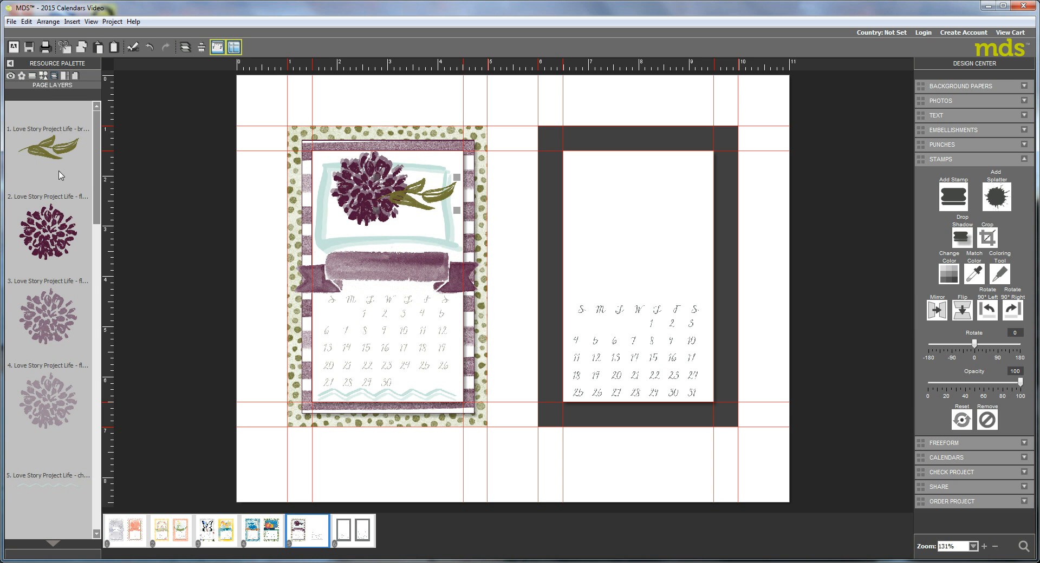
left_click_drag(49, 199, 81, 401)
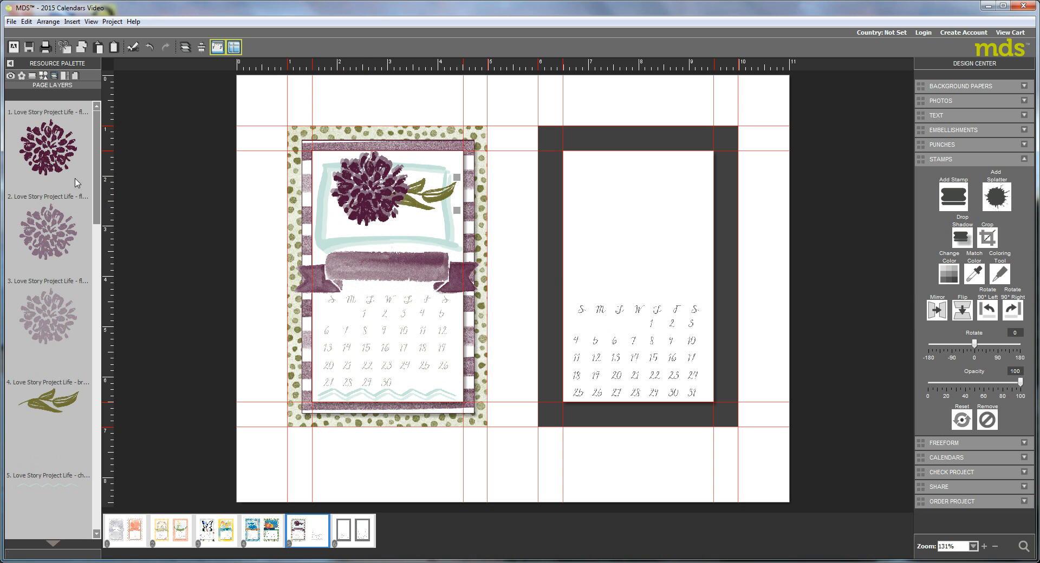
Step: Add another flower stamp below and left of the large purple flower, scaled down smaller than it
left_click(21, 77)
left_click(98, 520)
left_click_drag(49, 461, 340, 226)
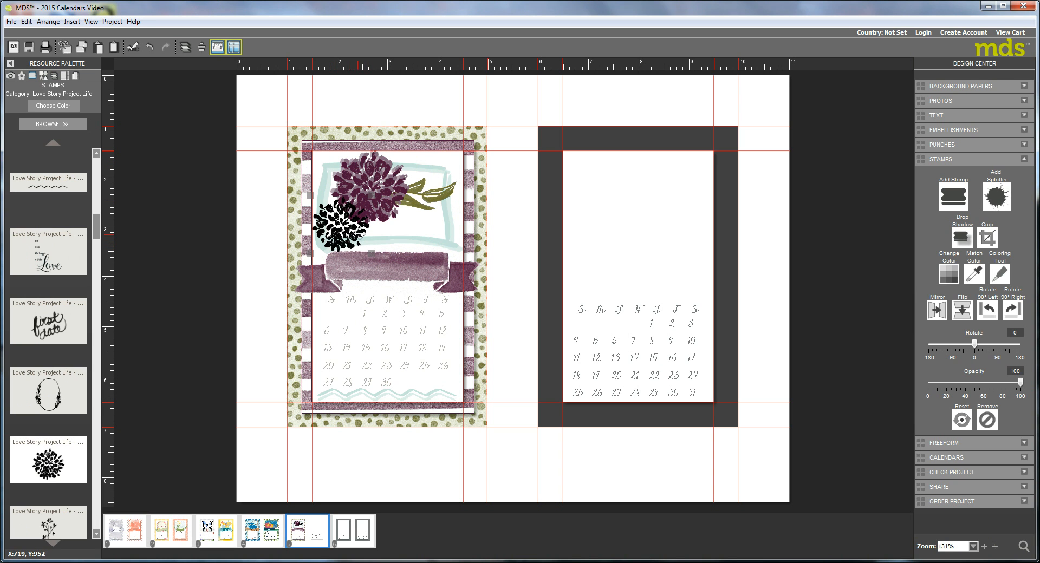
left_click_drag(371, 253, 348, 229)
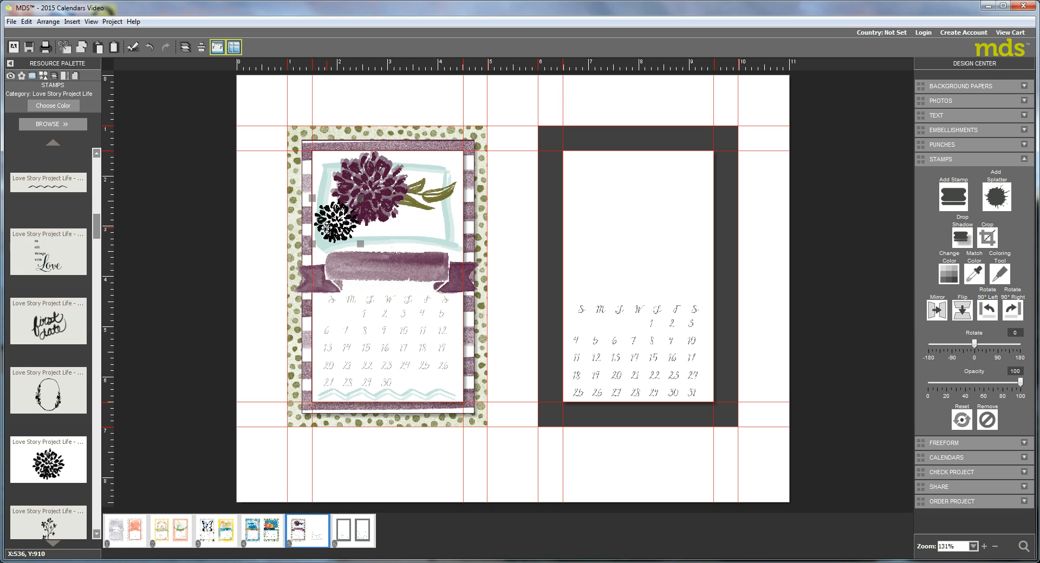
Step: Place a 53 by 50 copy of the small flower beneath the leaves at X 211, Y 170, and recolor it dusty purple
key("ctrl+v")
left_click_drag(336, 233, 422, 231)
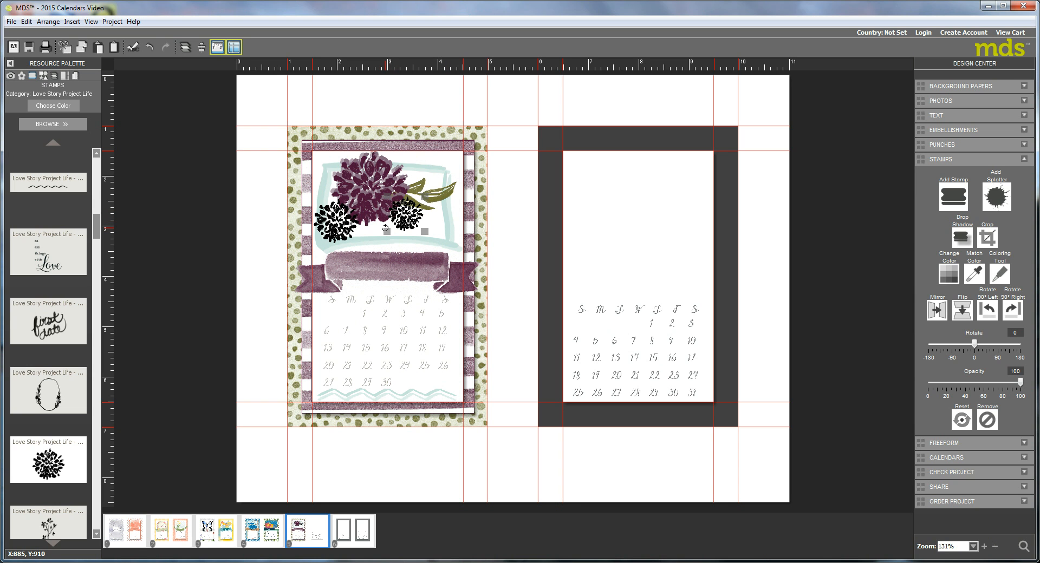
left_click(949, 275)
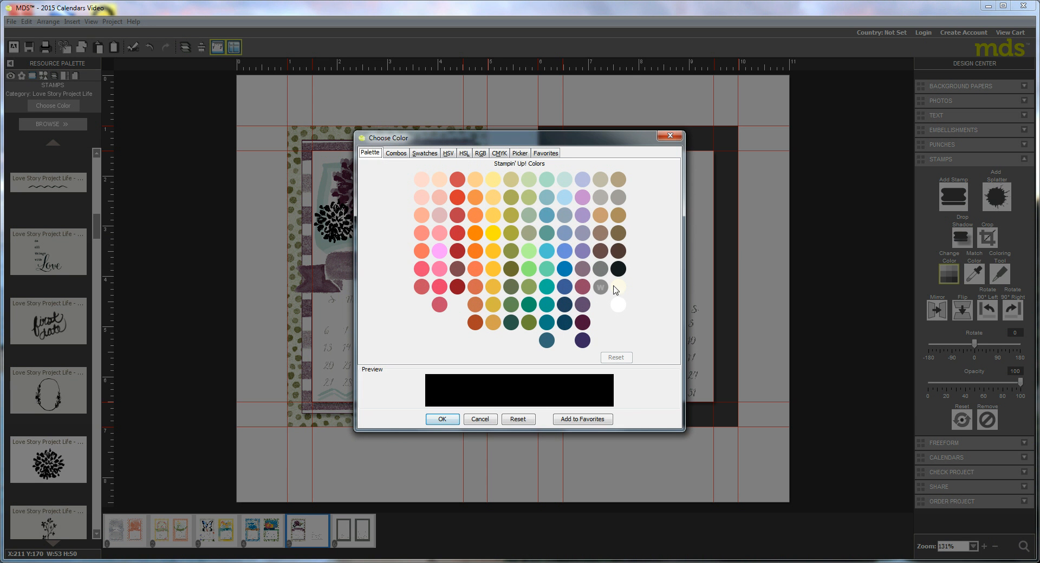
left_click(582, 269)
left_click(436, 420)
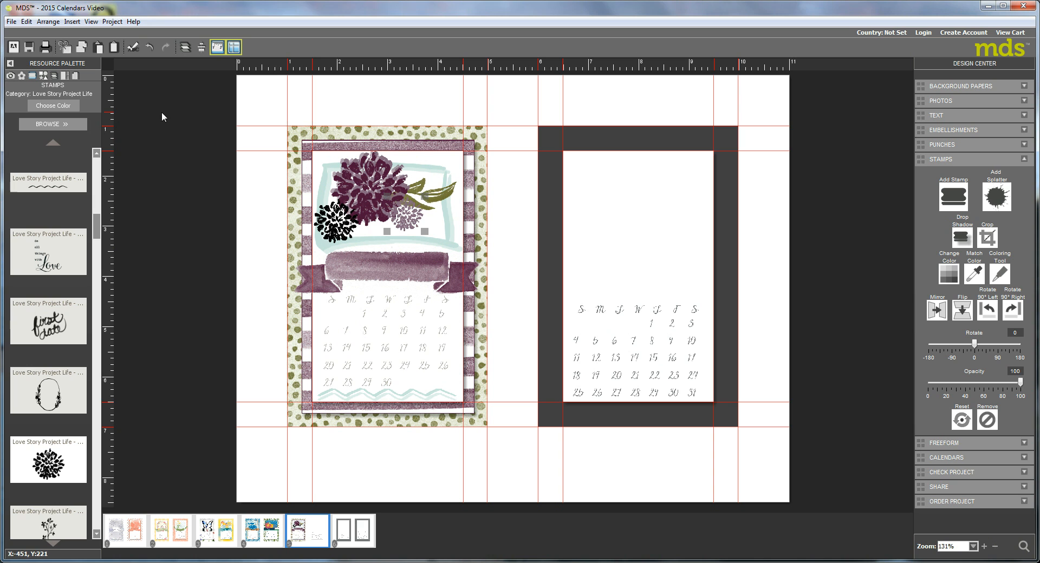
Step: Copy the small dusty purple flower and paste a duplicate in place
left_click(26, 21)
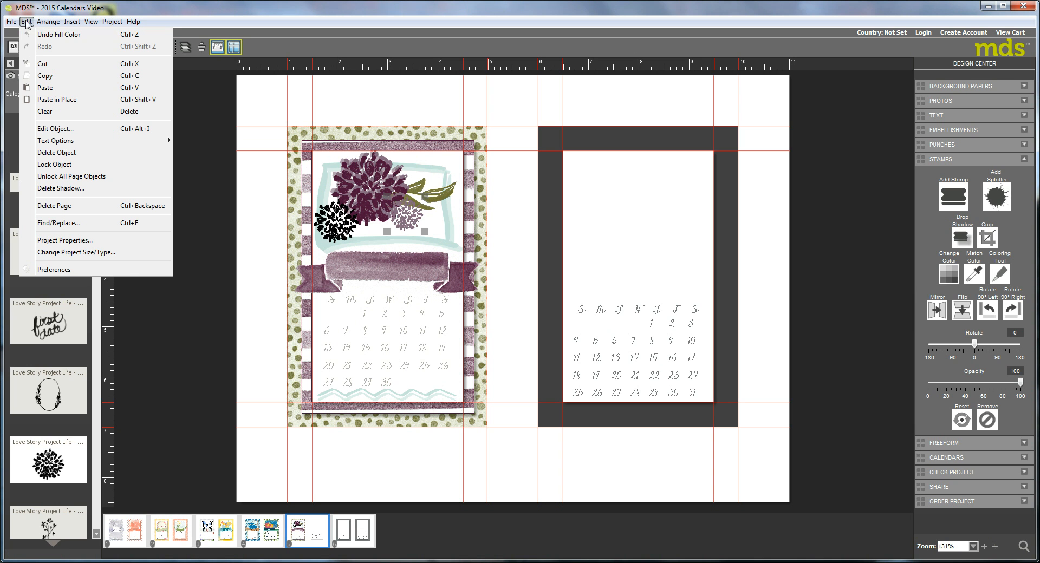
left_click(45, 76)
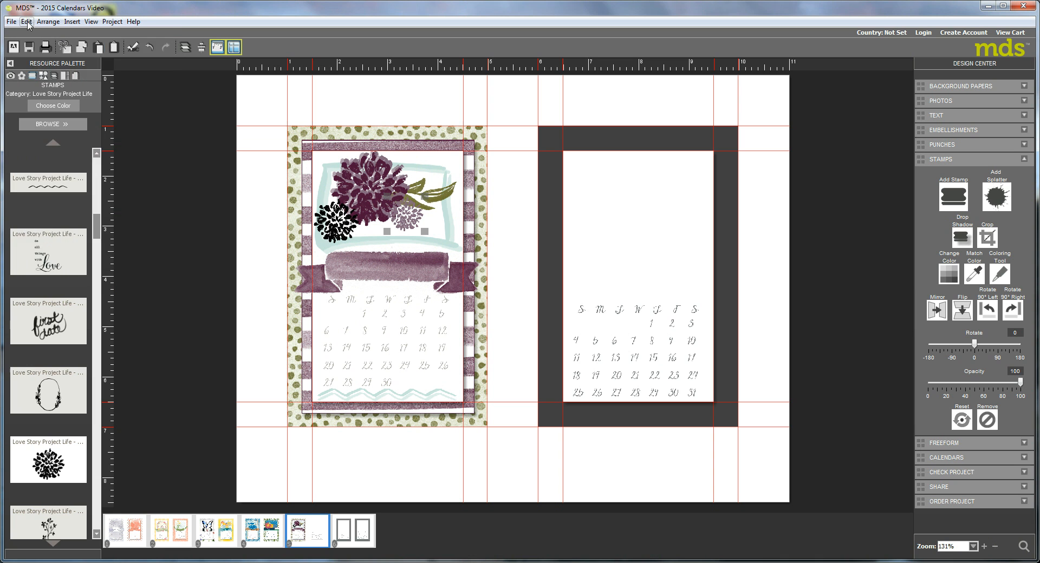
left_click(26, 21)
left_click(57, 99)
Step: Set the small flower duplicate's opacity to 61 and offset it down and right to X 214, Y 172
left_click_drag(1022, 383, 985, 382)
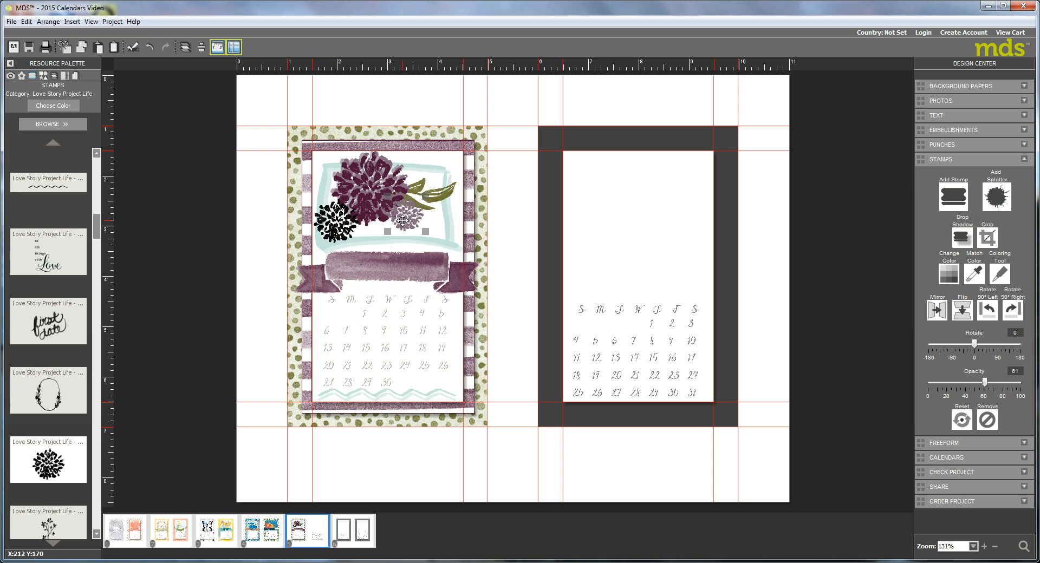
left_click_drag(402, 220, 404, 221)
key("Down")
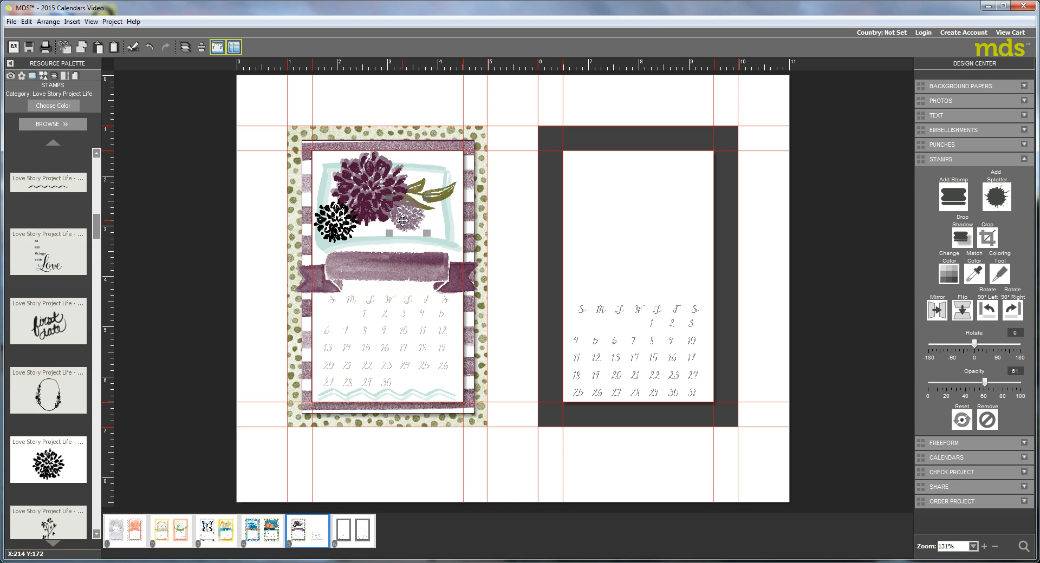